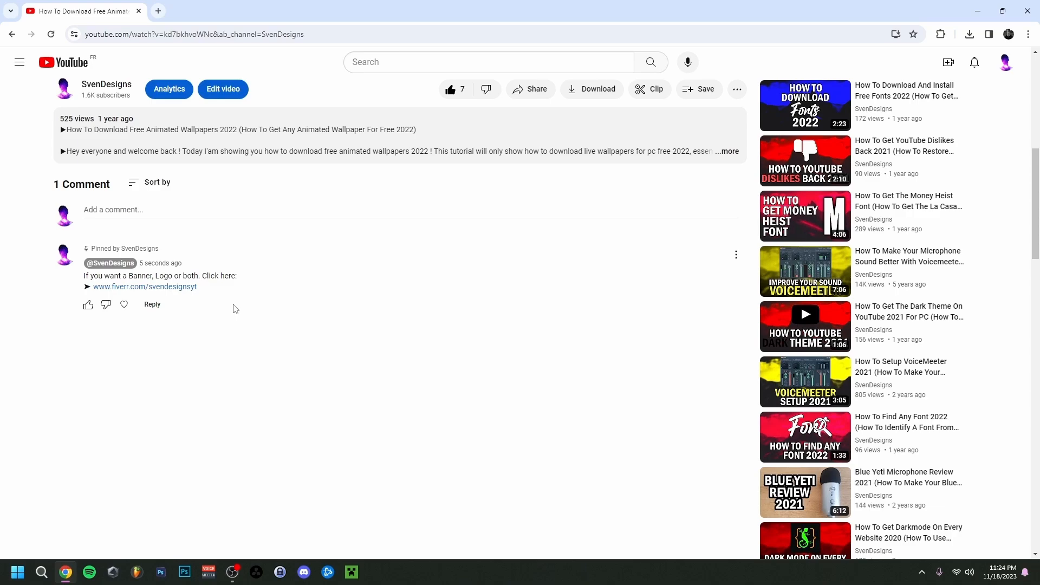
click(177, 289)
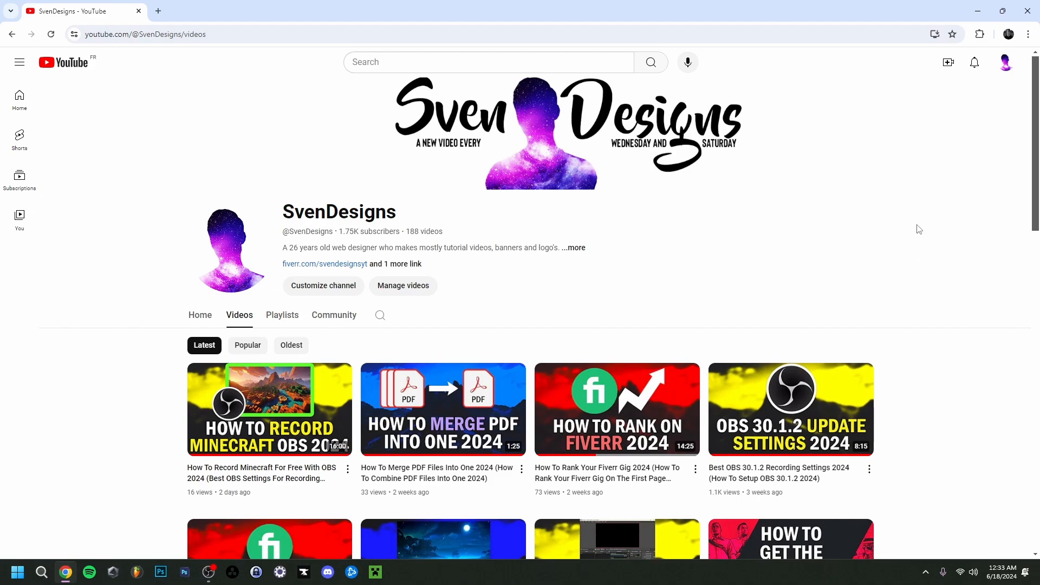
Step: Open YouTube Studio from the channel account and start a new playlist titled "Tutorial"
click(1005, 66)
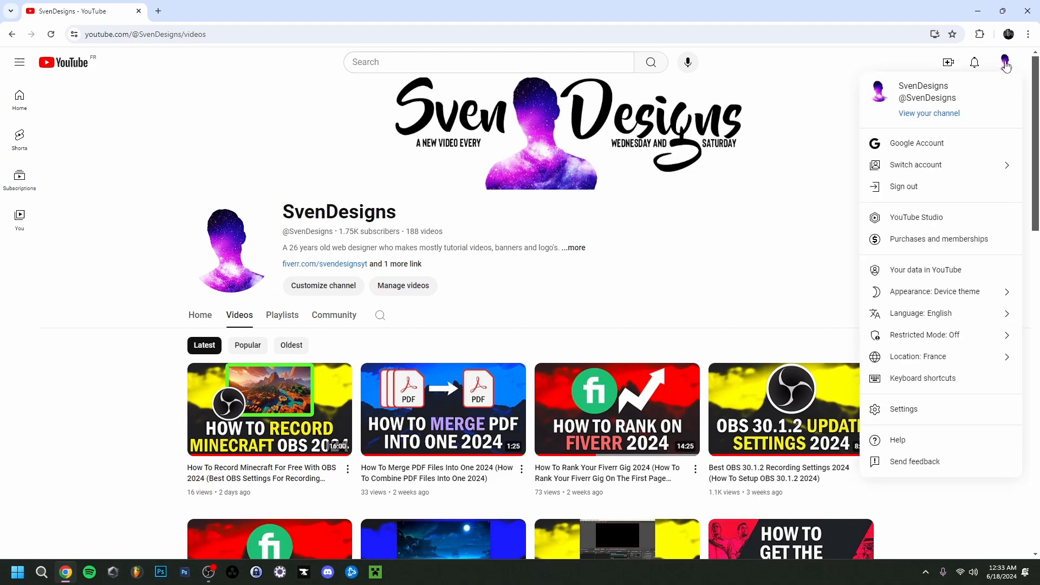
click(913, 219)
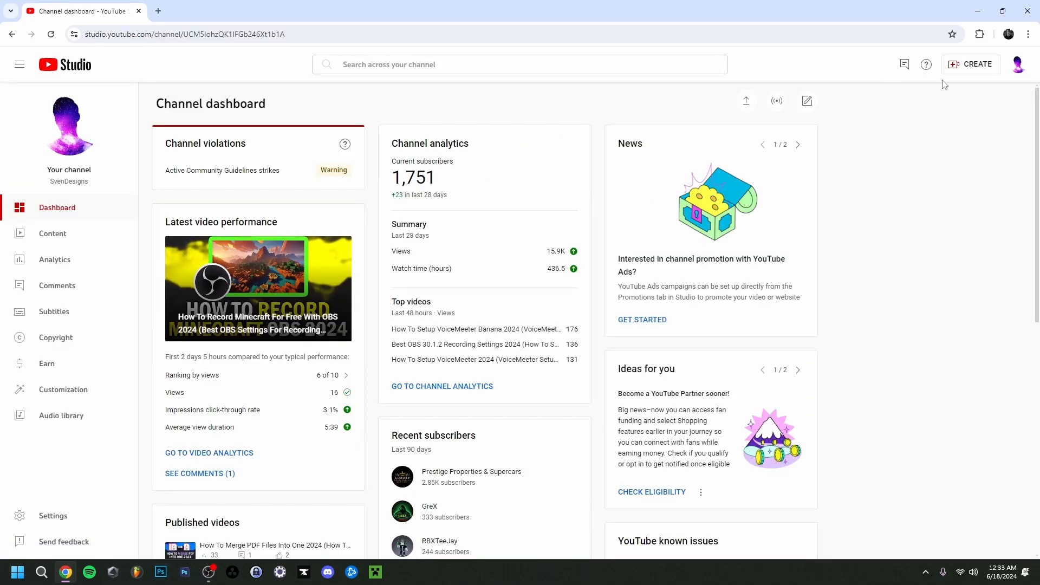
click(969, 74)
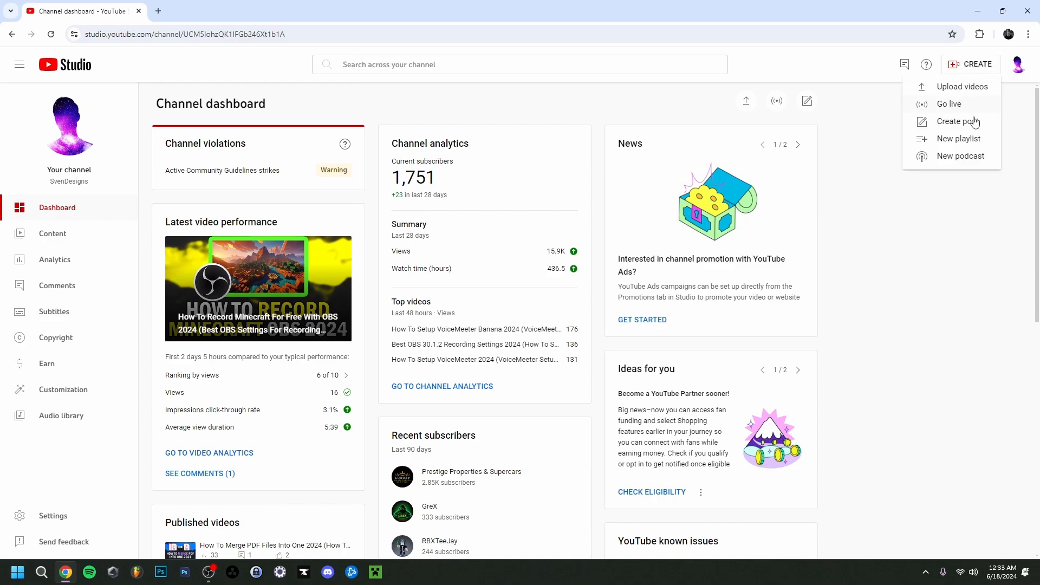
click(964, 141)
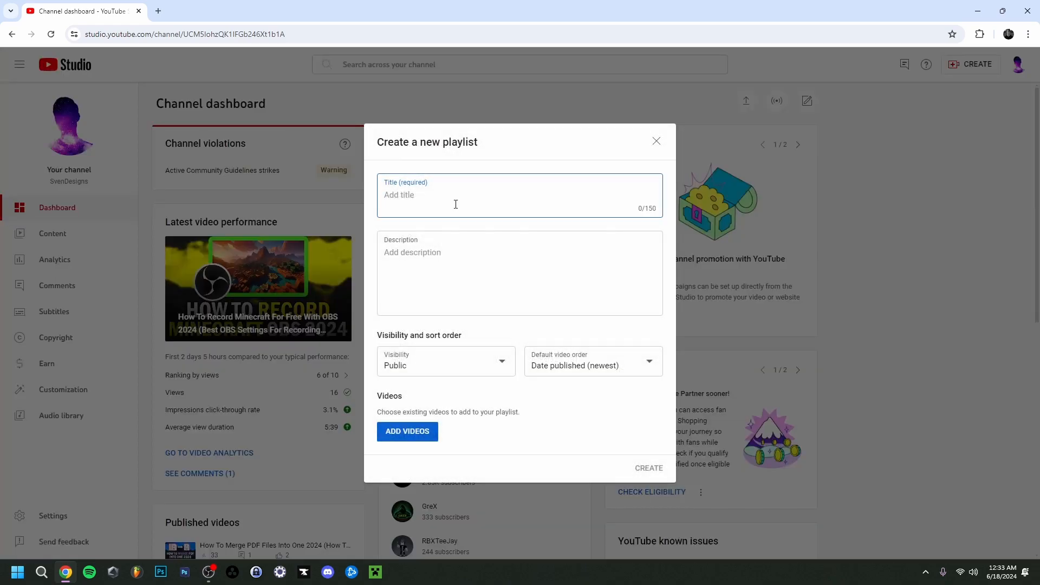
text(Tutorial)
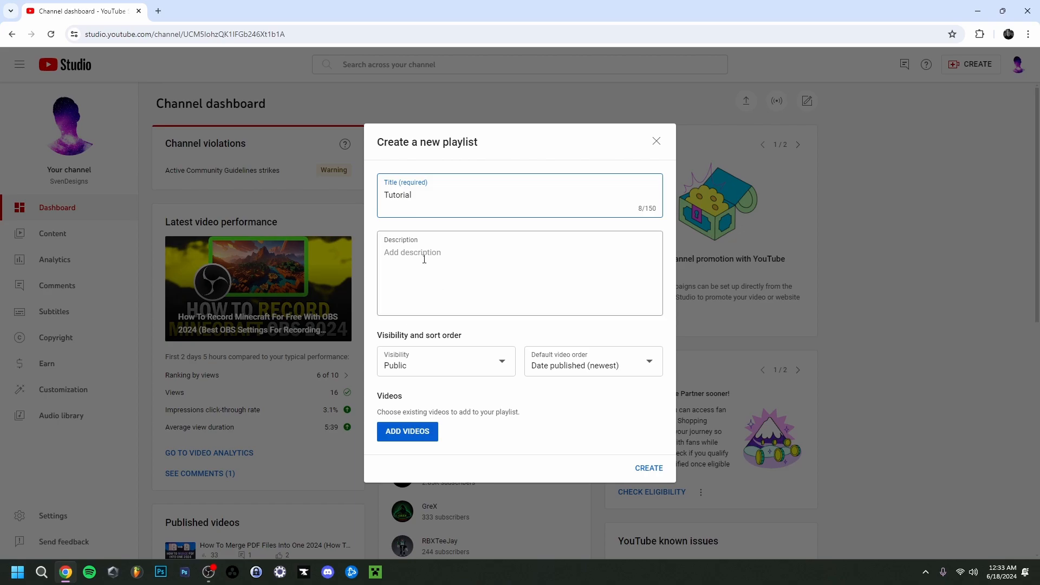
Step: Review the new playlist's visibility options, default video order options and the existing videos available to add
click(483, 365)
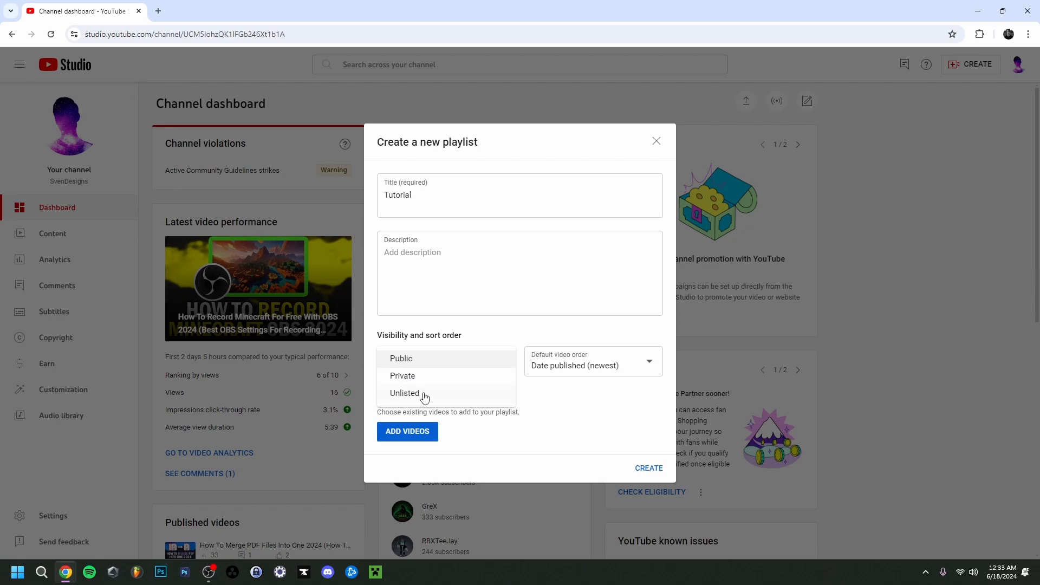
click(575, 366)
click(578, 368)
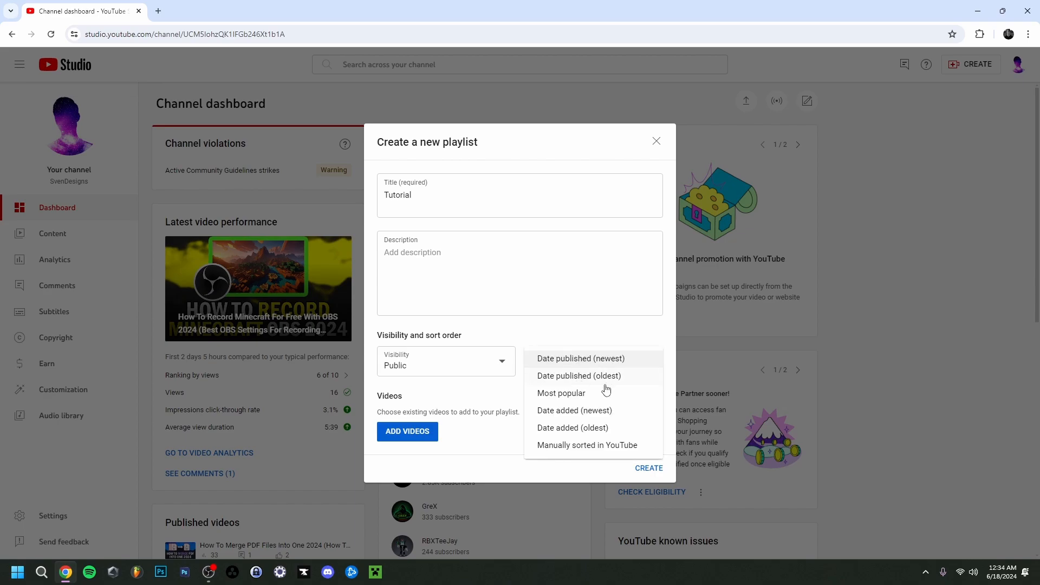
click(514, 384)
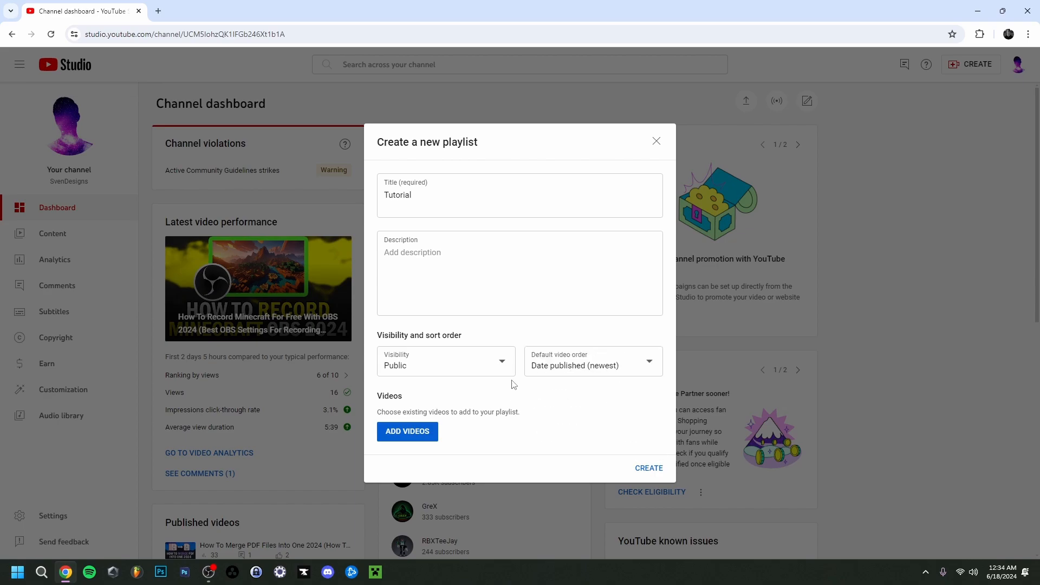
click(424, 432)
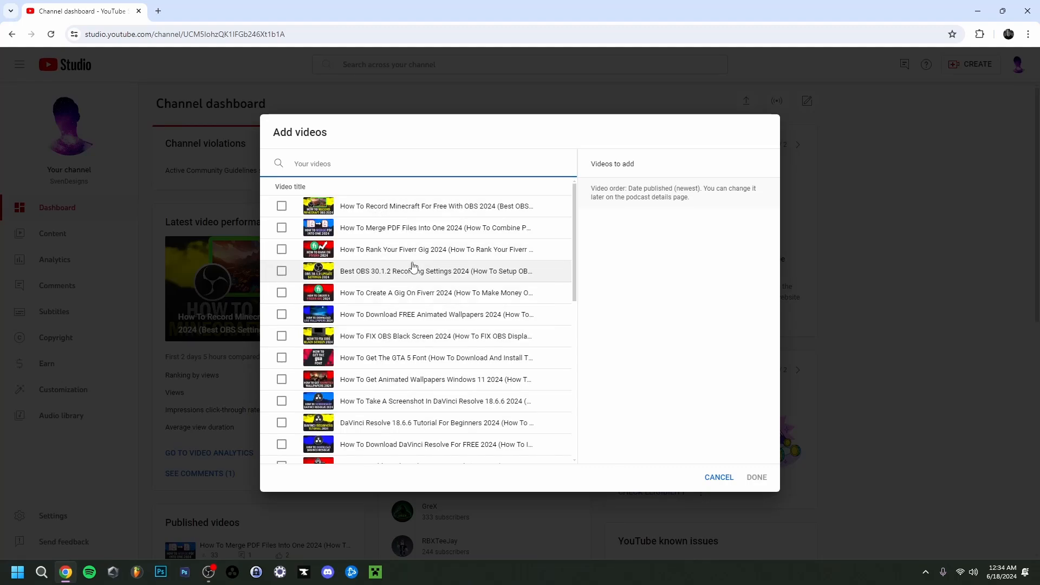
click(715, 480)
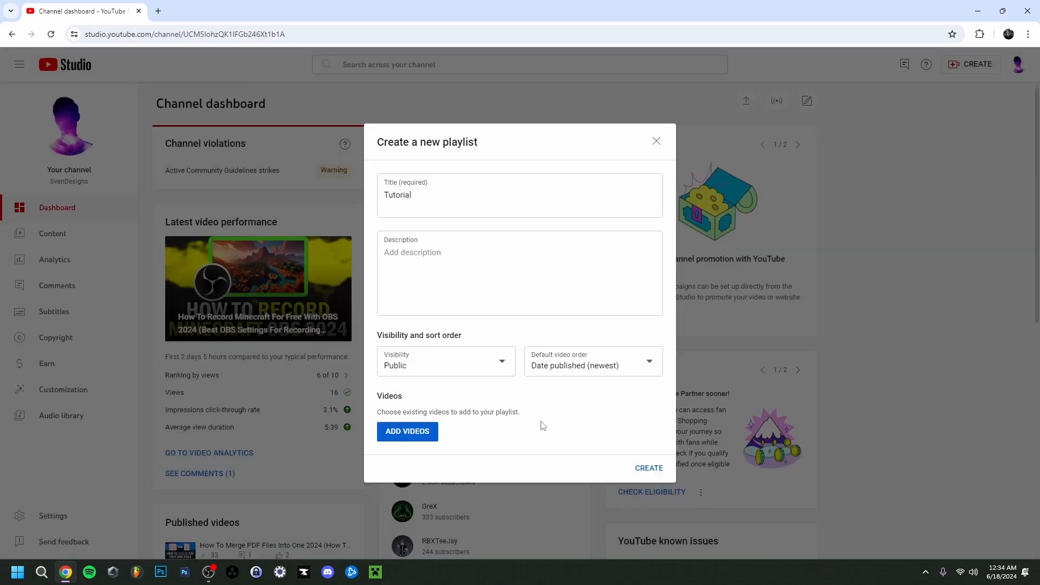
Step: Create the playlist and open its details and analytics from the channel's playlists
click(648, 466)
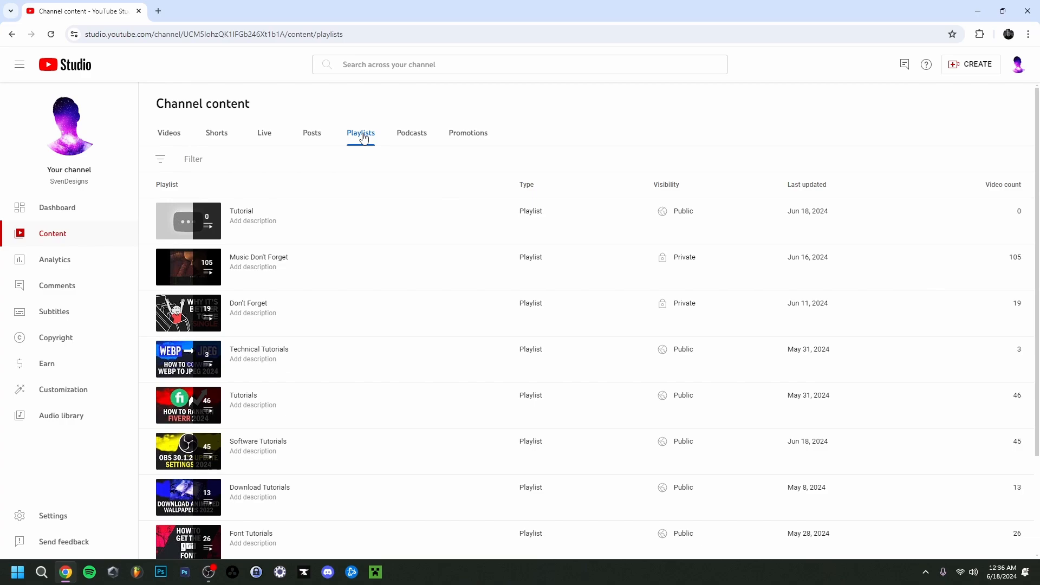
click(242, 212)
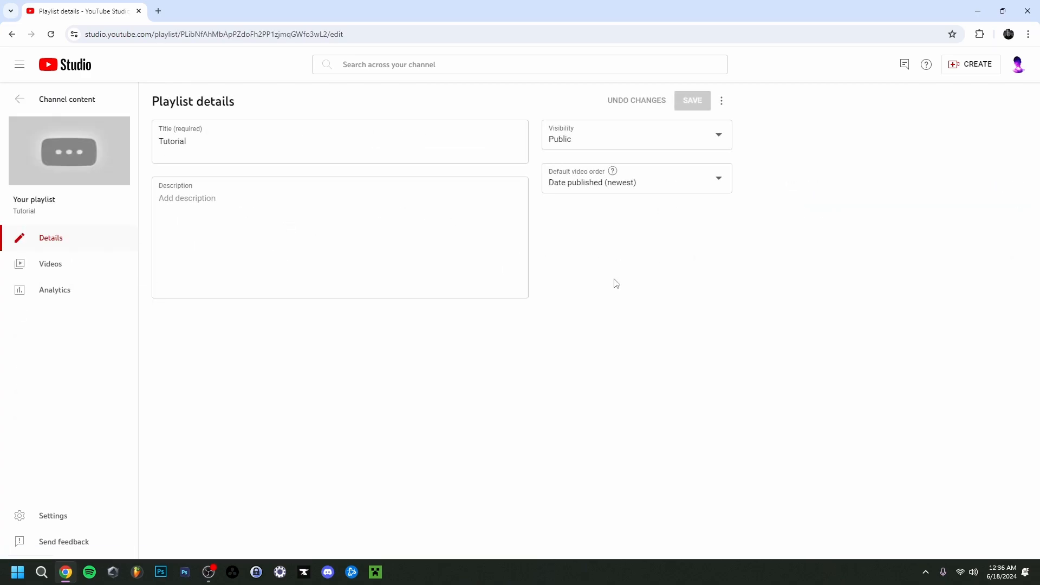
click(57, 293)
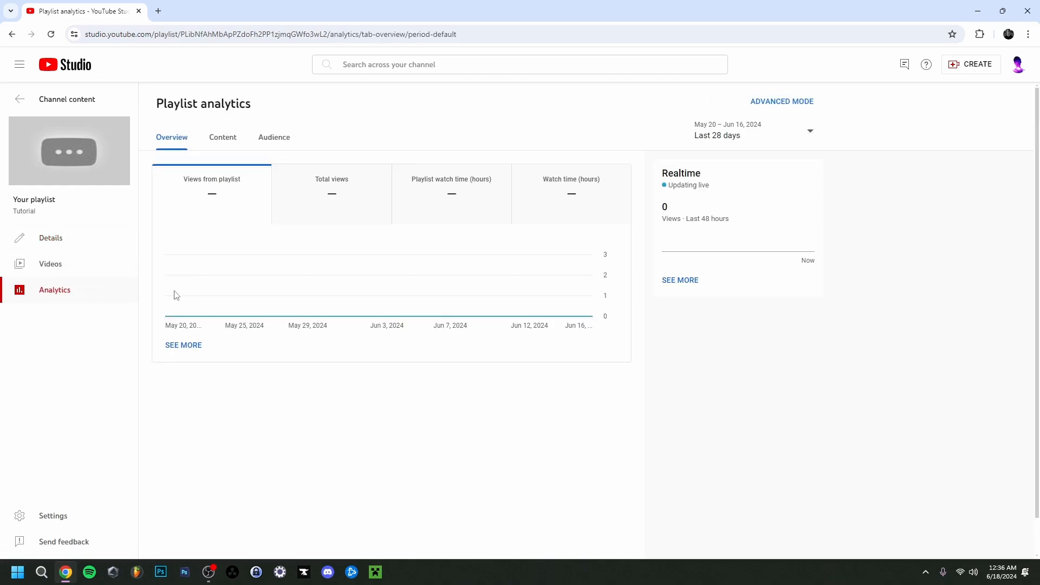
Step: Add the existing video "How To Record Minecraft For Free With OBS 2024" to the Tutorial playlist
click(50, 263)
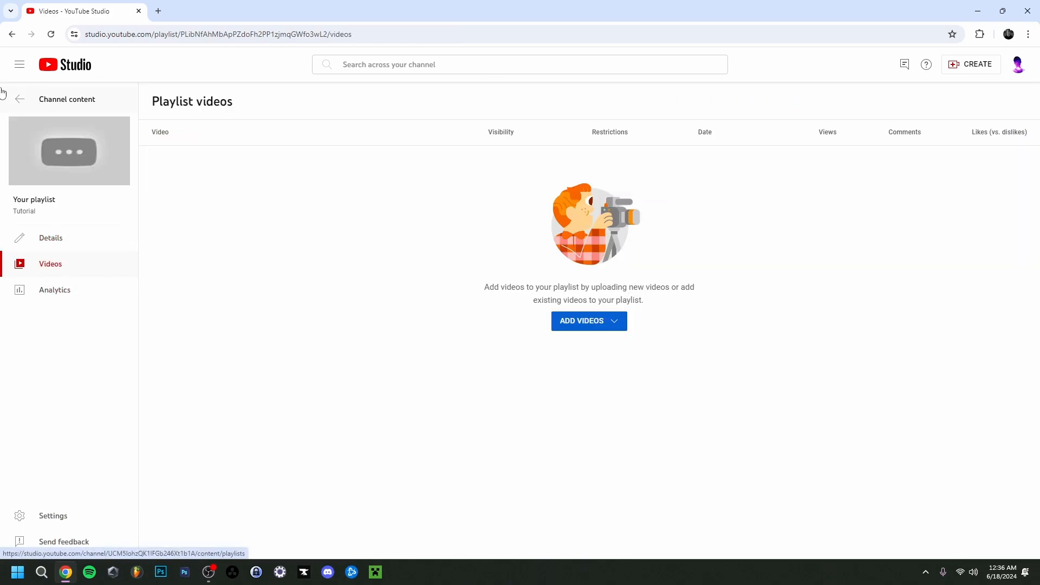
click(591, 324)
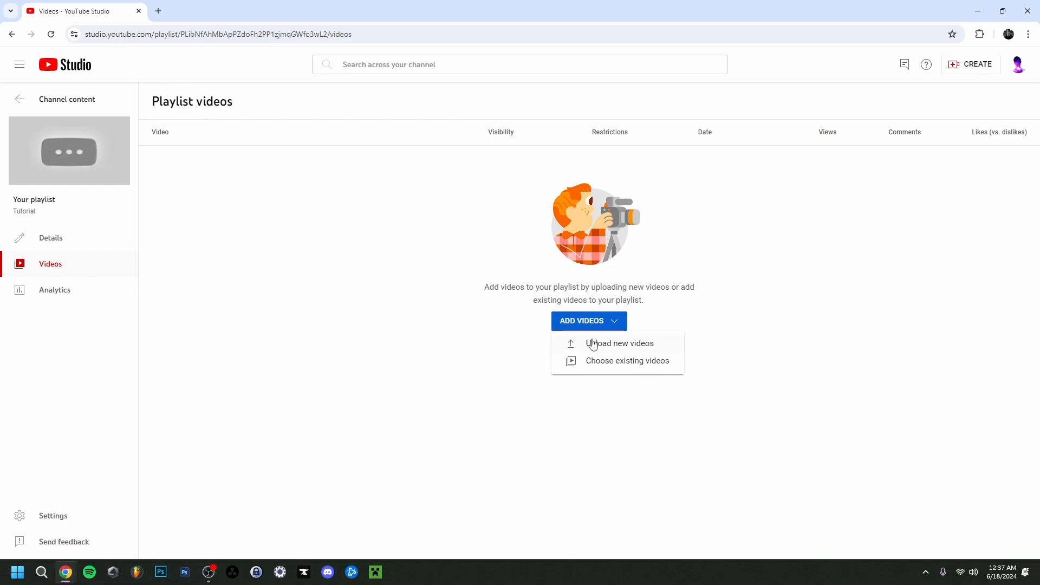
click(638, 361)
click(282, 206)
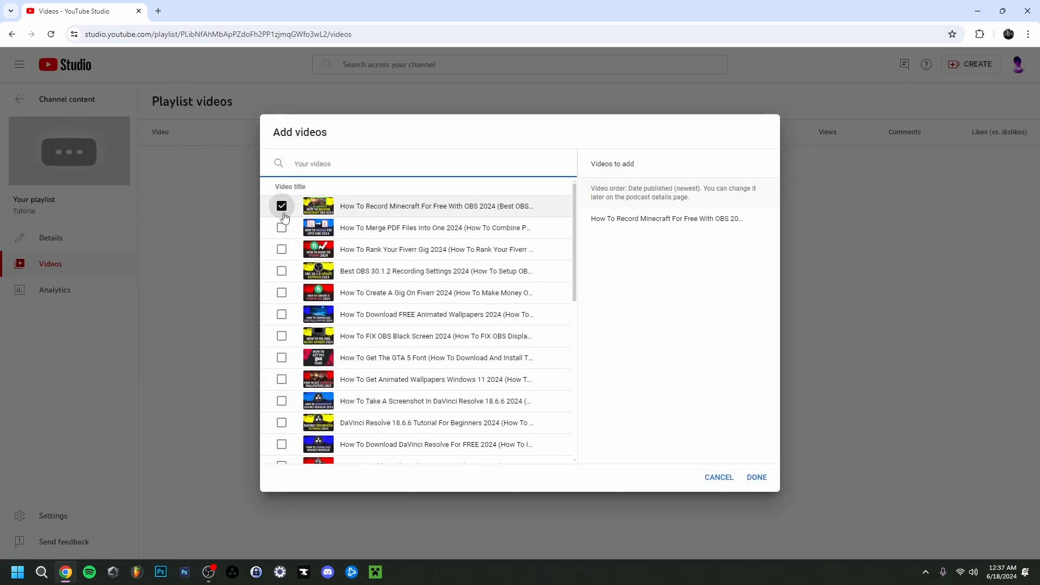
click(757, 476)
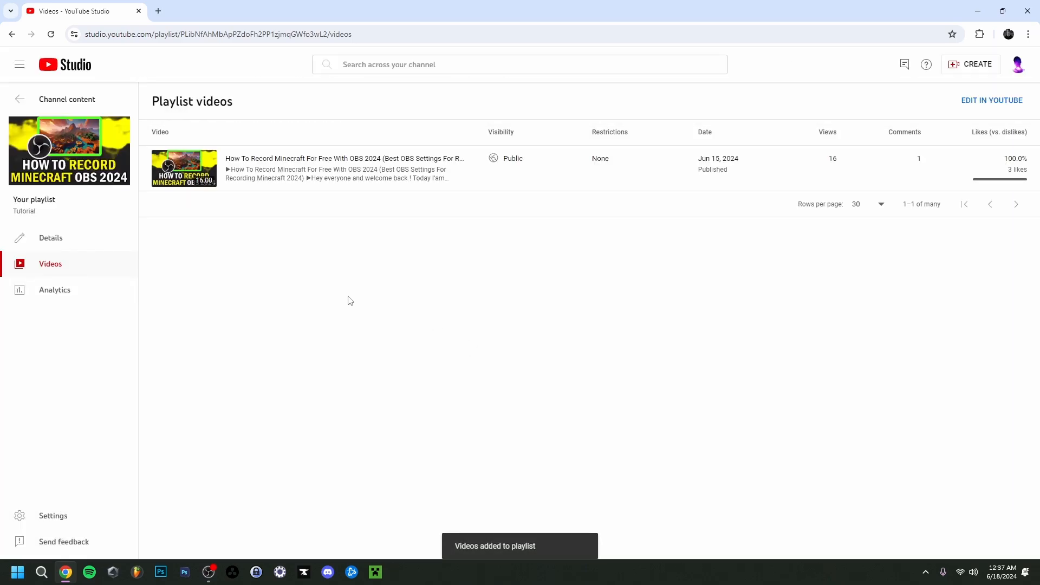
Step: Open the Software Tutorials playlist and review its video list and playlist analytics
key(alt+Left)
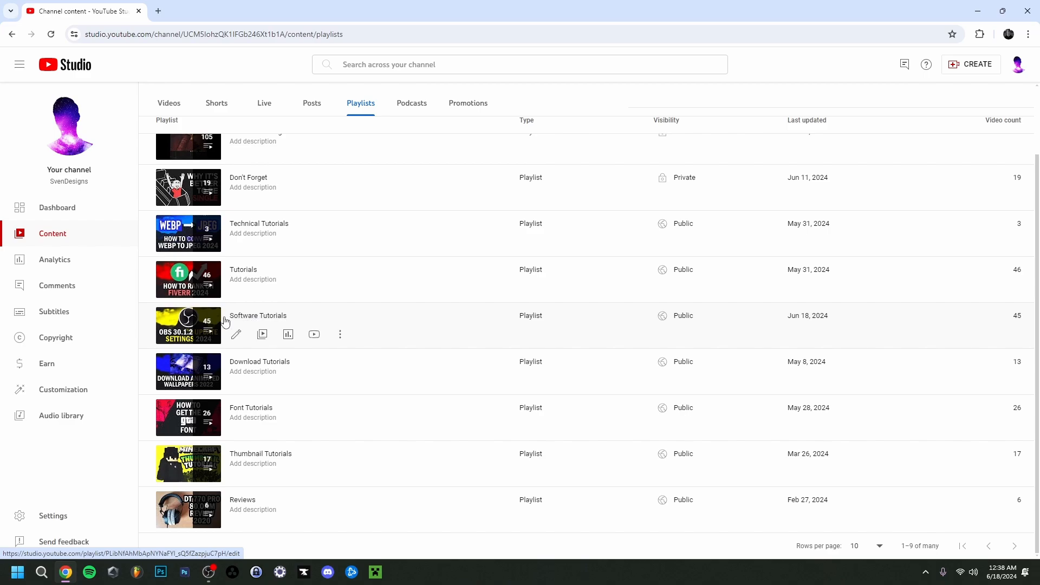
click(263, 335)
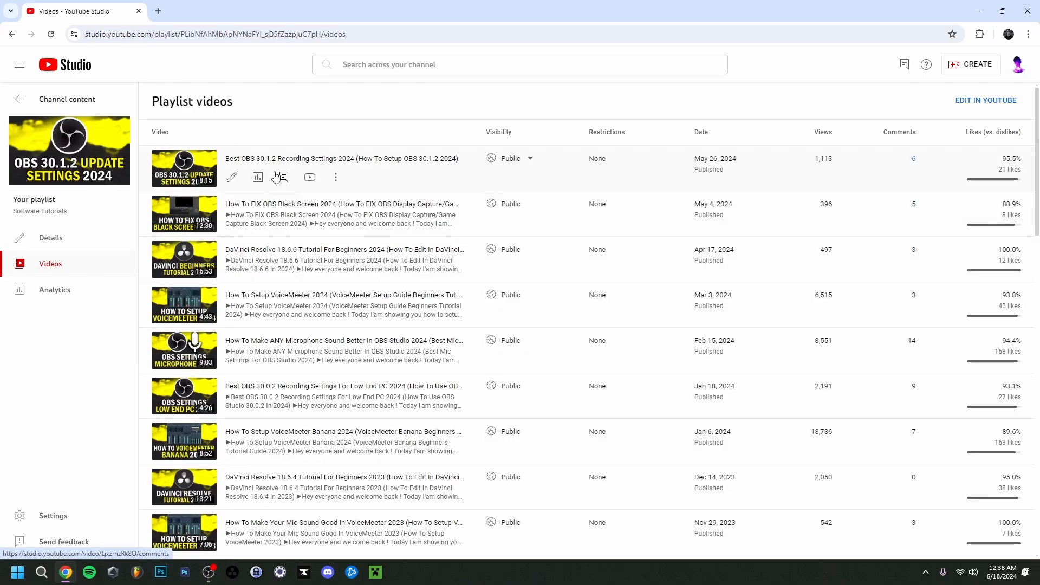
scroll(279, 272, down, 1)
scroll(280, 272, down, 1)
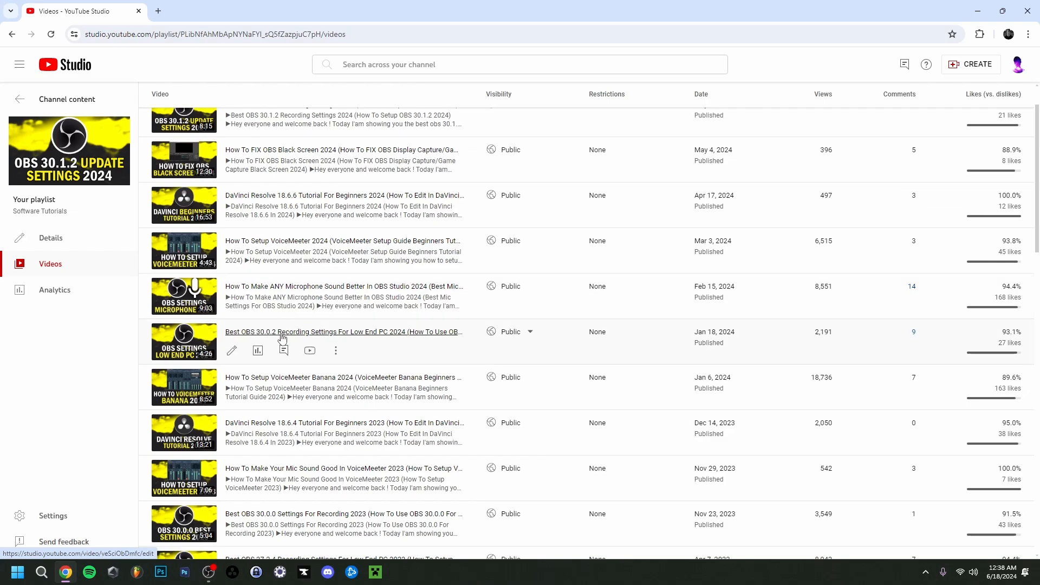
scroll(281, 336, up, 2)
scroll(237, 219, down, 1)
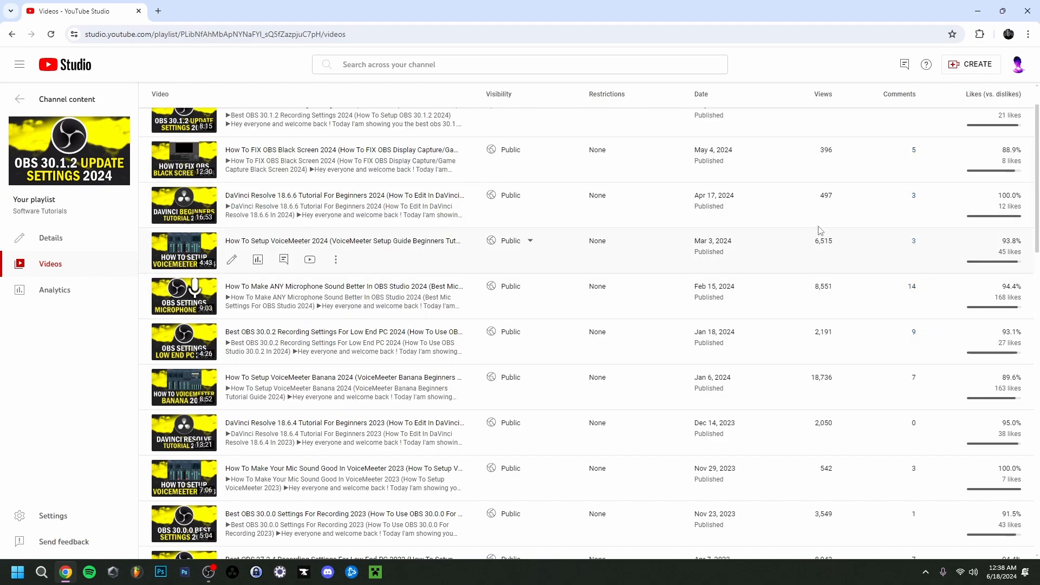
click(54, 289)
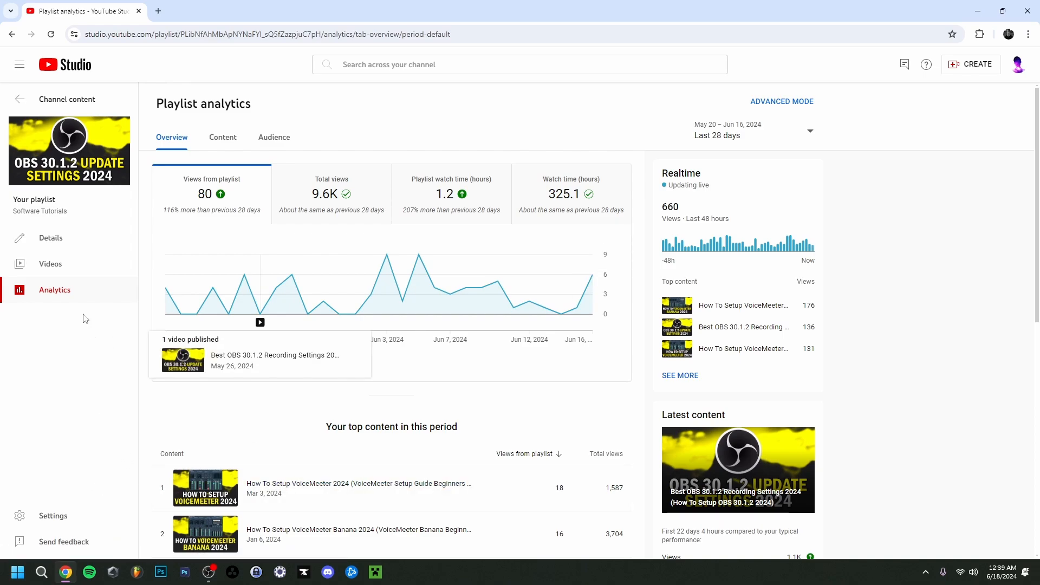
Step: Return to the channel's playlists and look through the Software Tutorials videos again
click(19, 99)
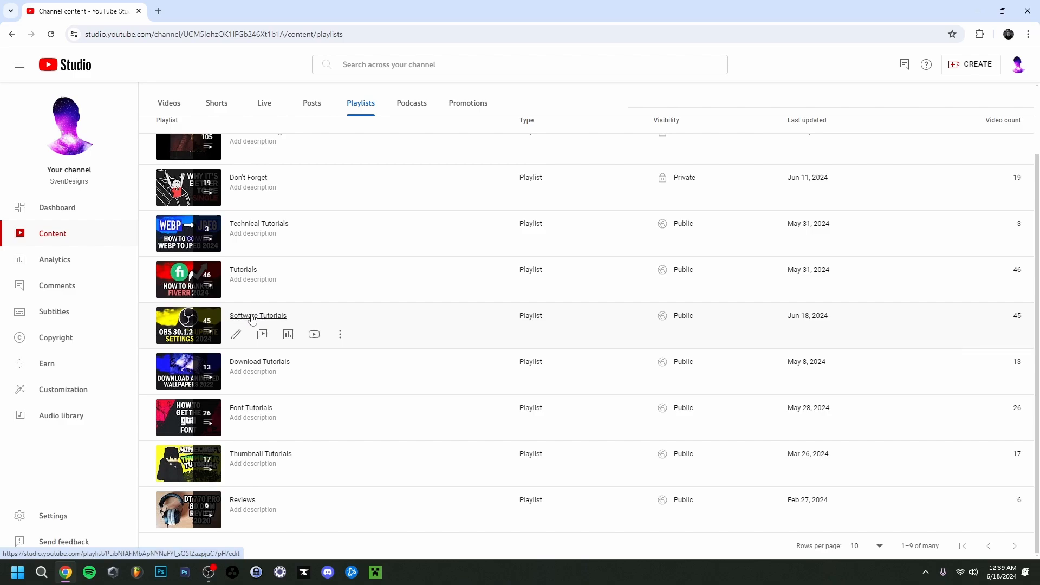
click(279, 320)
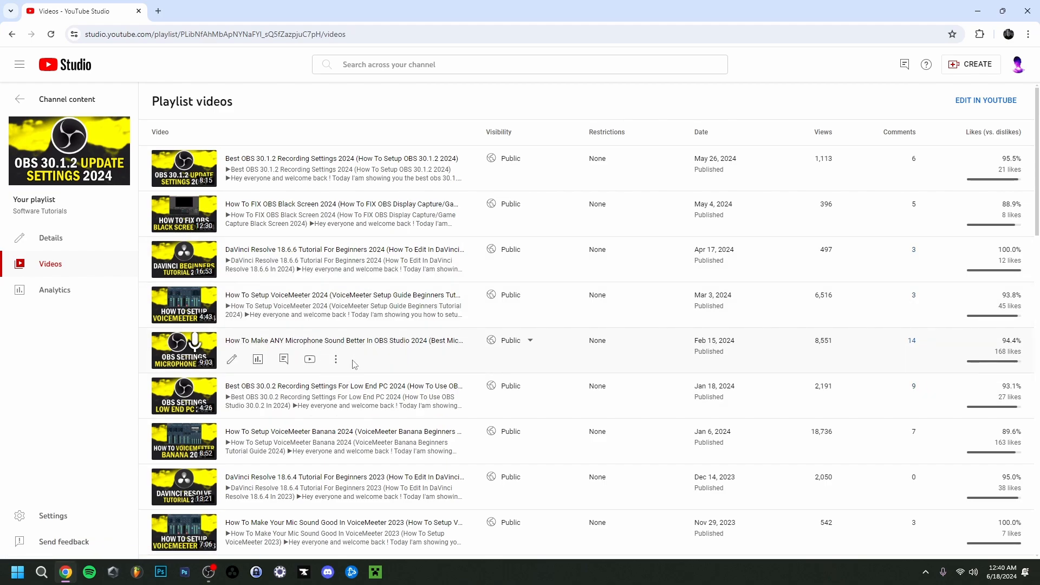
scroll(345, 346, down, 2)
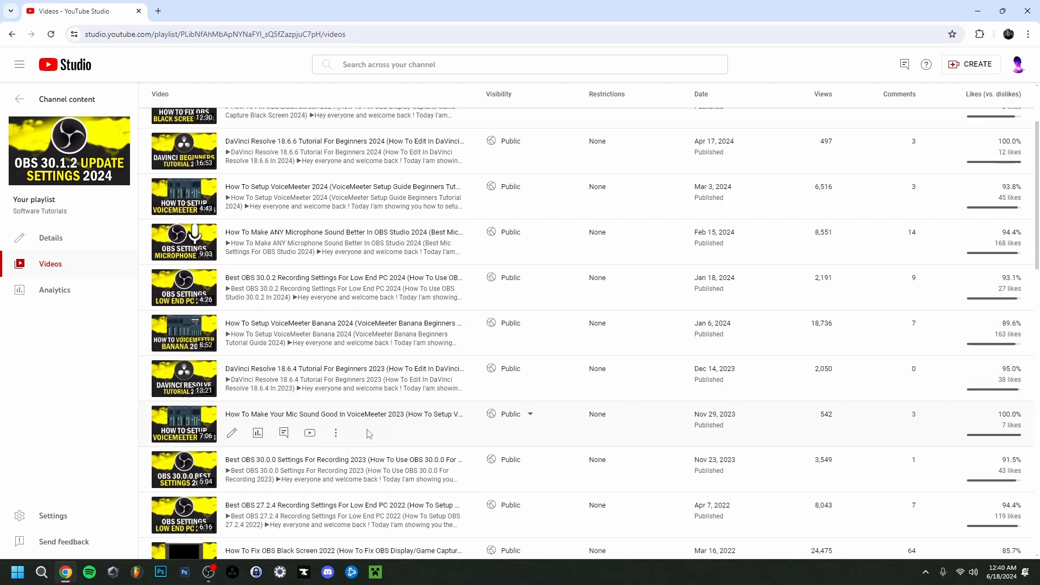
Step: Review the videos and analytics of the Download Tutorials playlist, then leave the playlist
key(alt+Left)
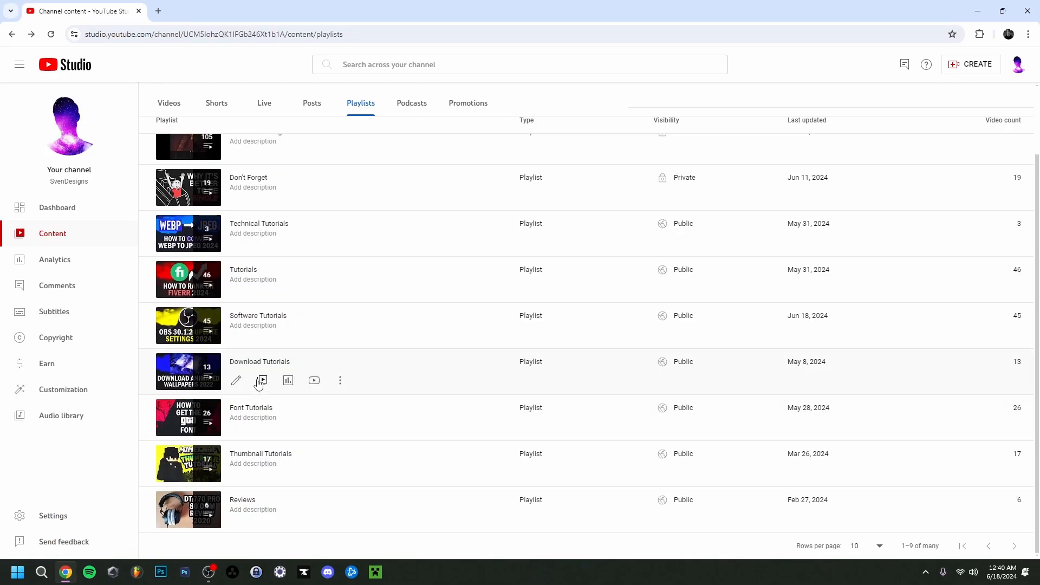
click(262, 381)
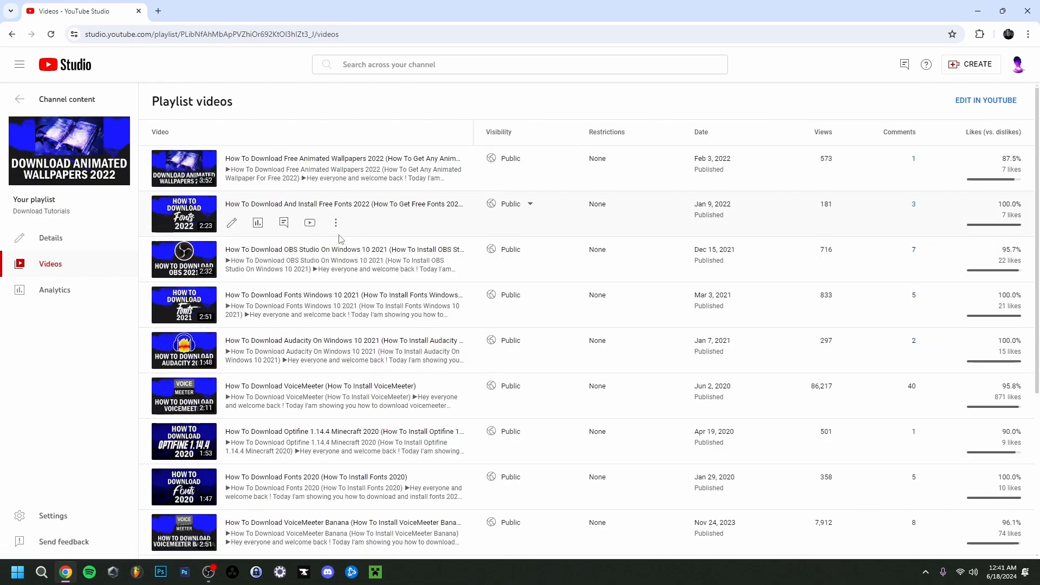
click(59, 293)
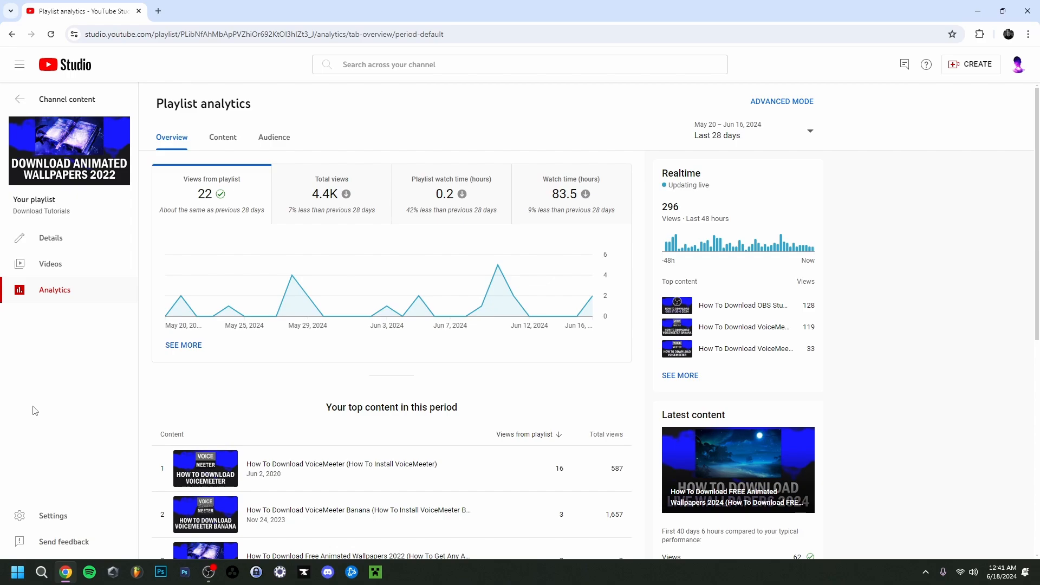
click(16, 108)
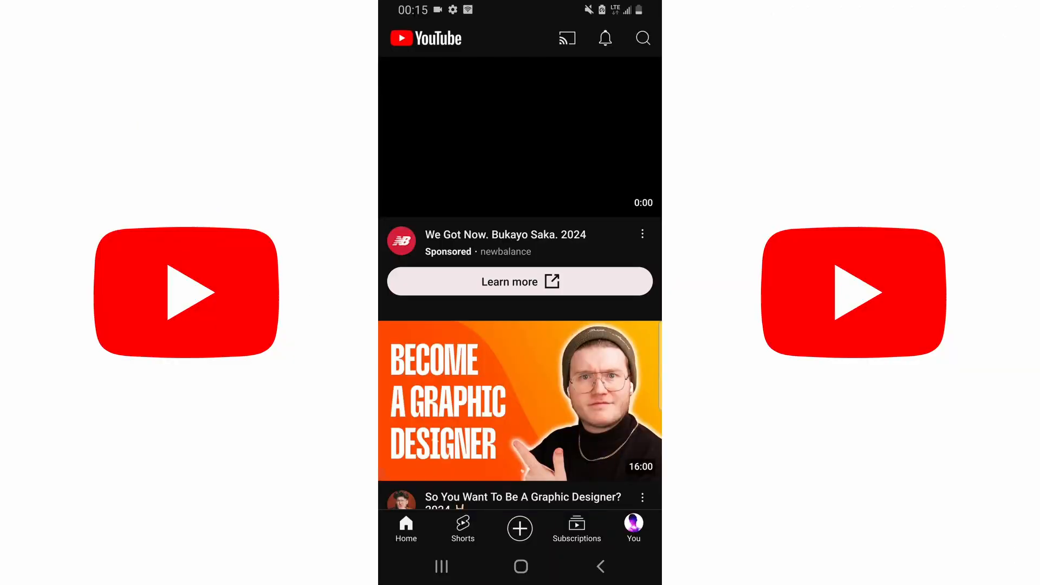
Step: Switch to the YouTube mobile app and start a new playlist from the account's own playlists
click(634, 528)
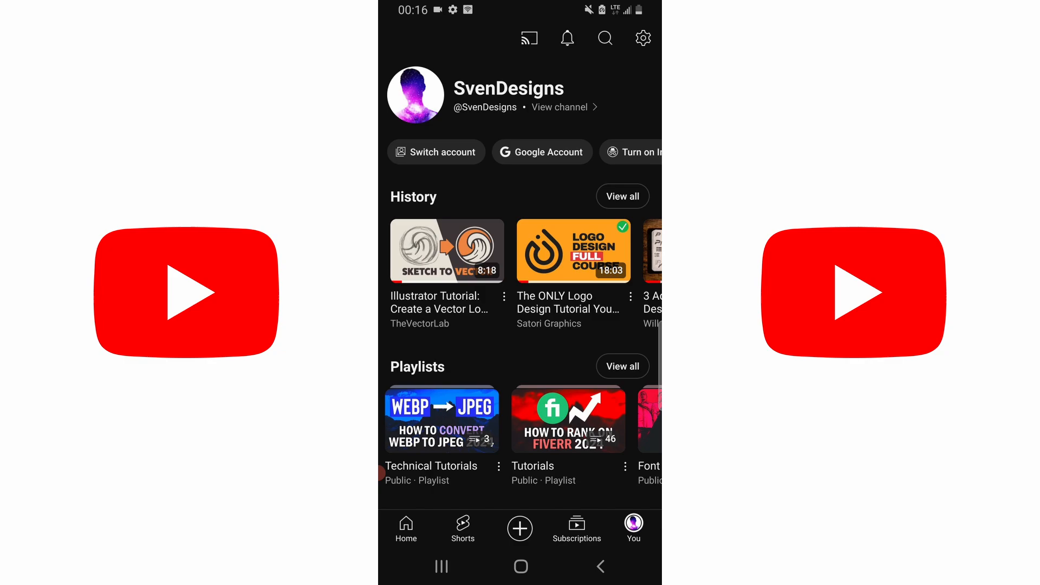
scroll(520, 270, down, 1)
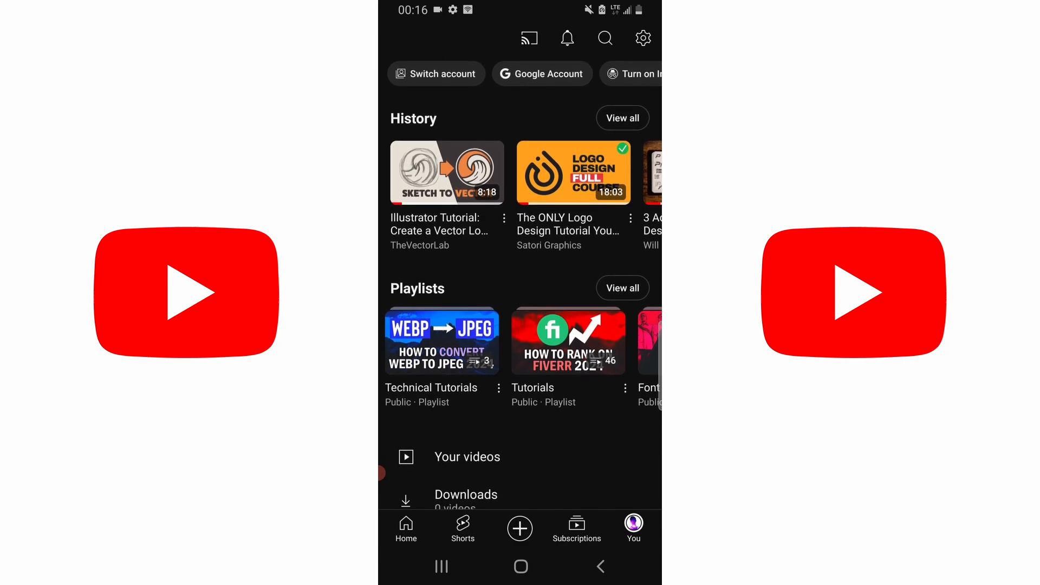
scroll(520, 347, right, 8)
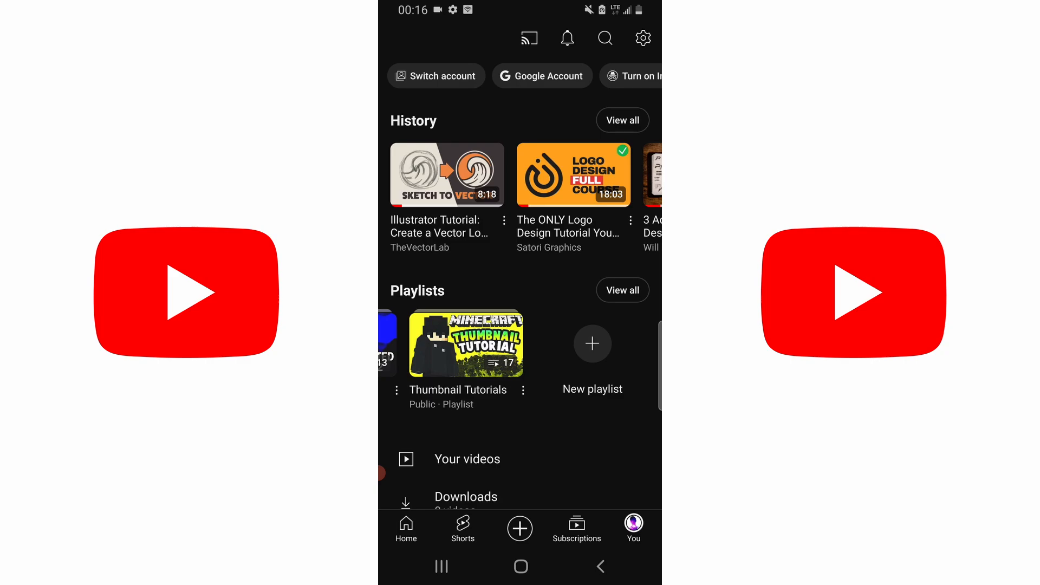
click(592, 344)
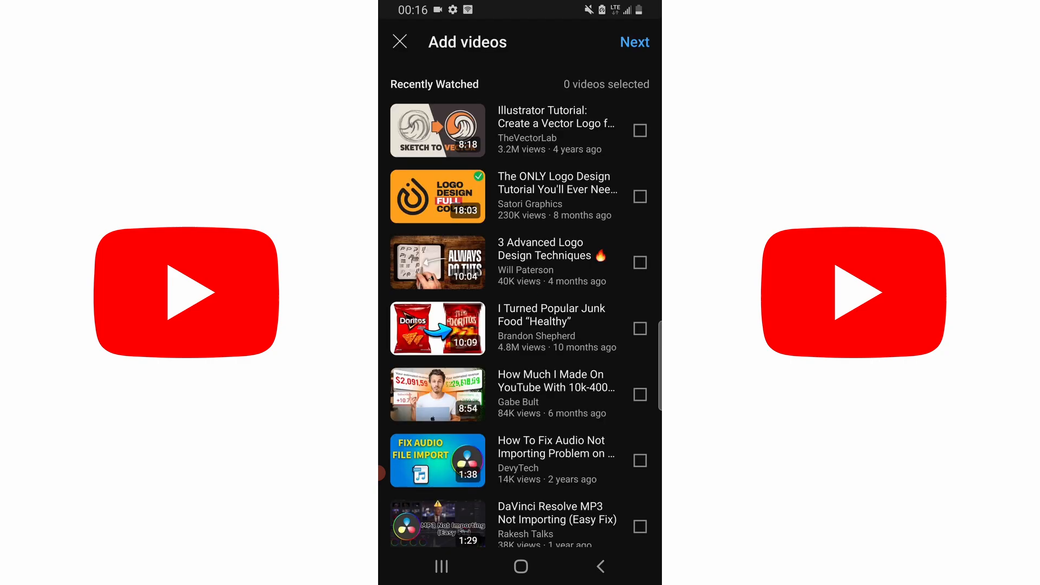